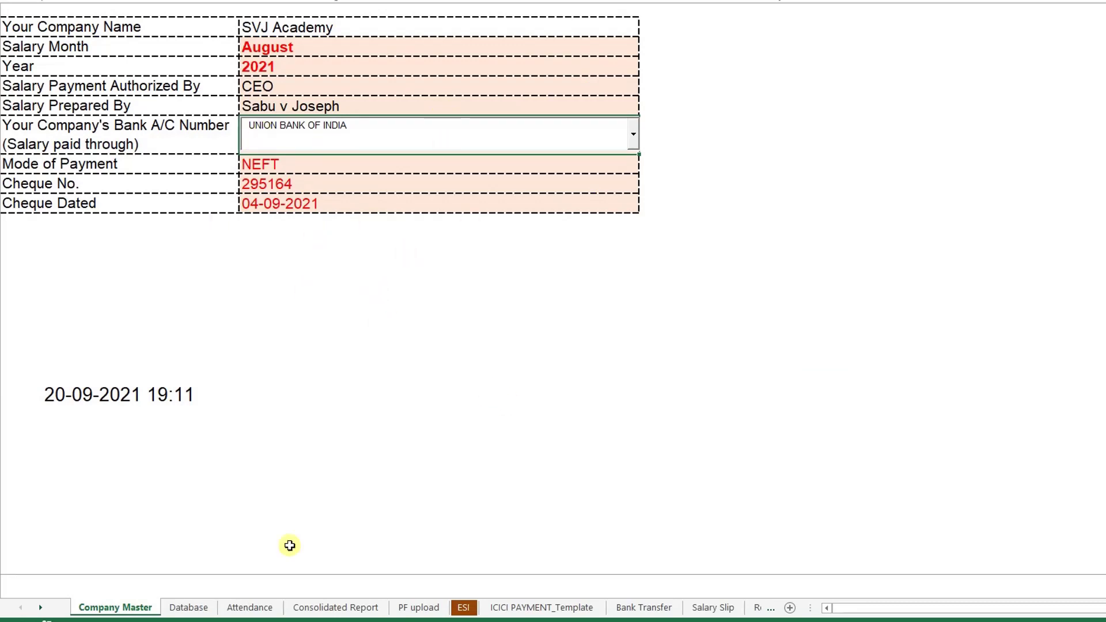
# Step: Review the Database sheet's employee details, gross salary components and deduction columns
pyautogui.click(188, 607)
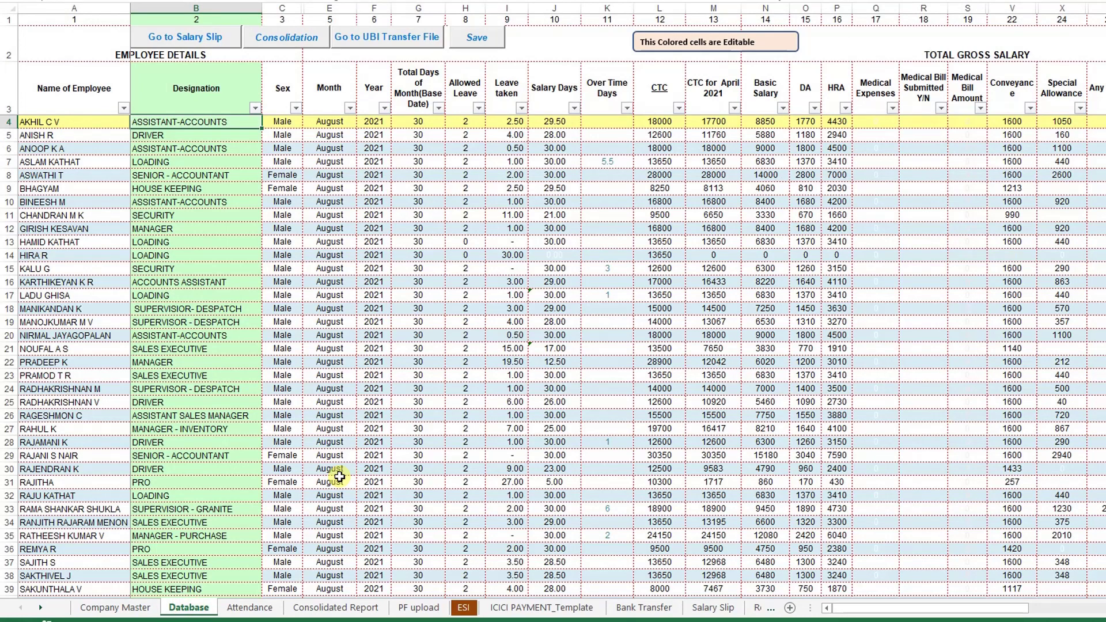
pyautogui.moveTo(877, 609); pyautogui.dragTo(1002, 617)
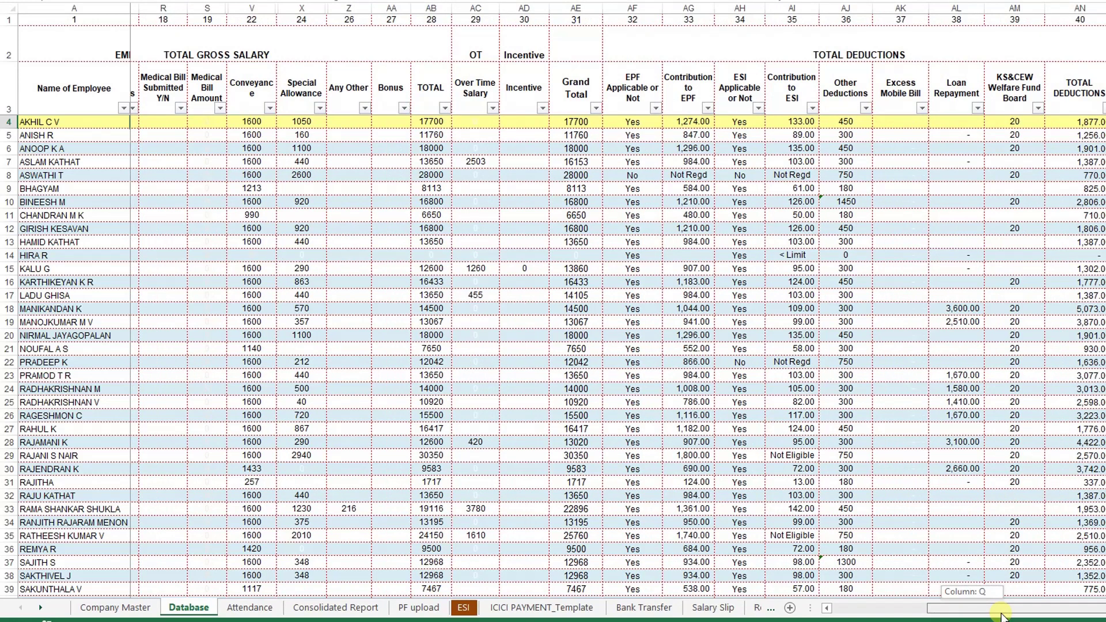
pyautogui.moveTo(1001, 617); pyautogui.dragTo(1007, 613)
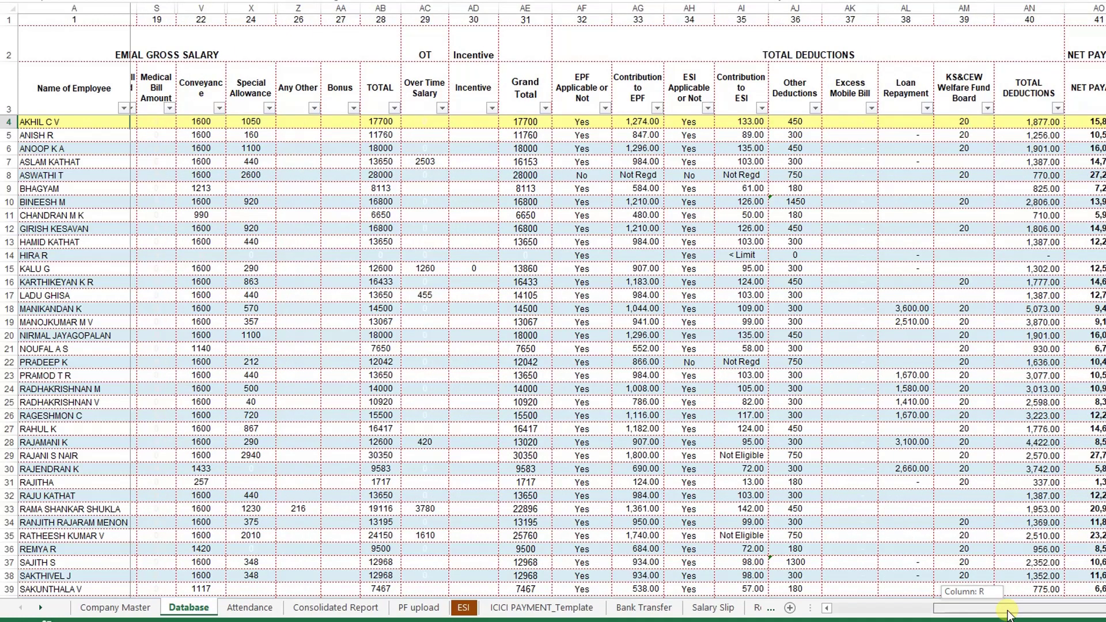
pyautogui.moveTo(1007, 613); pyautogui.dragTo(847, 606)
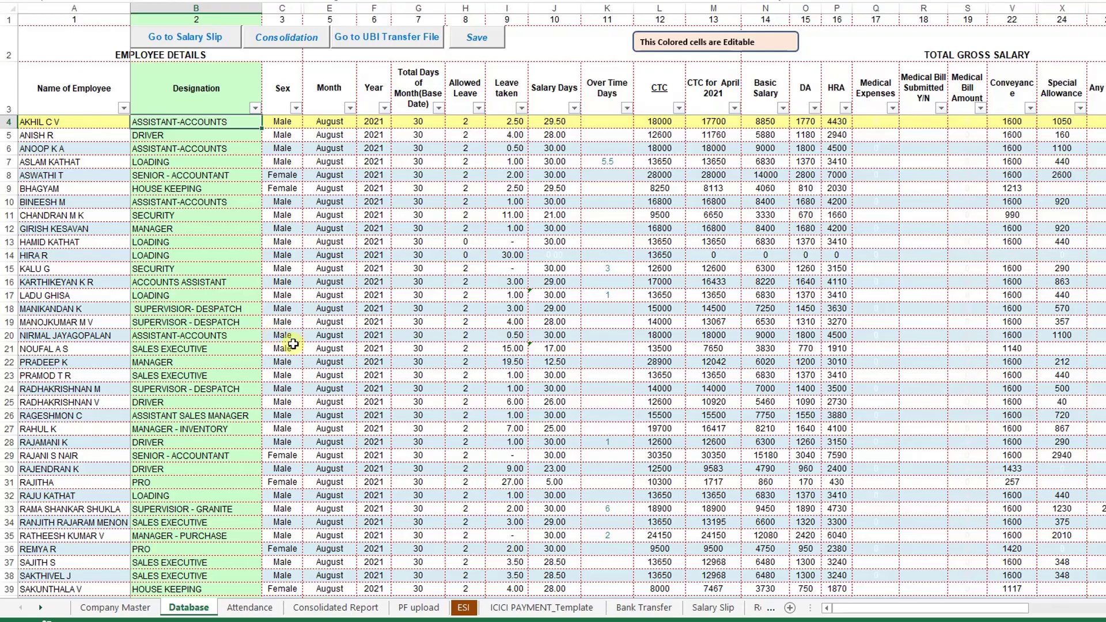
# Step: Review the daily records in the Attendance sheet and the net payable and employee bank details in the Database sheet
pyautogui.click(249, 607)
pyautogui.scroll(9, 352, 556)
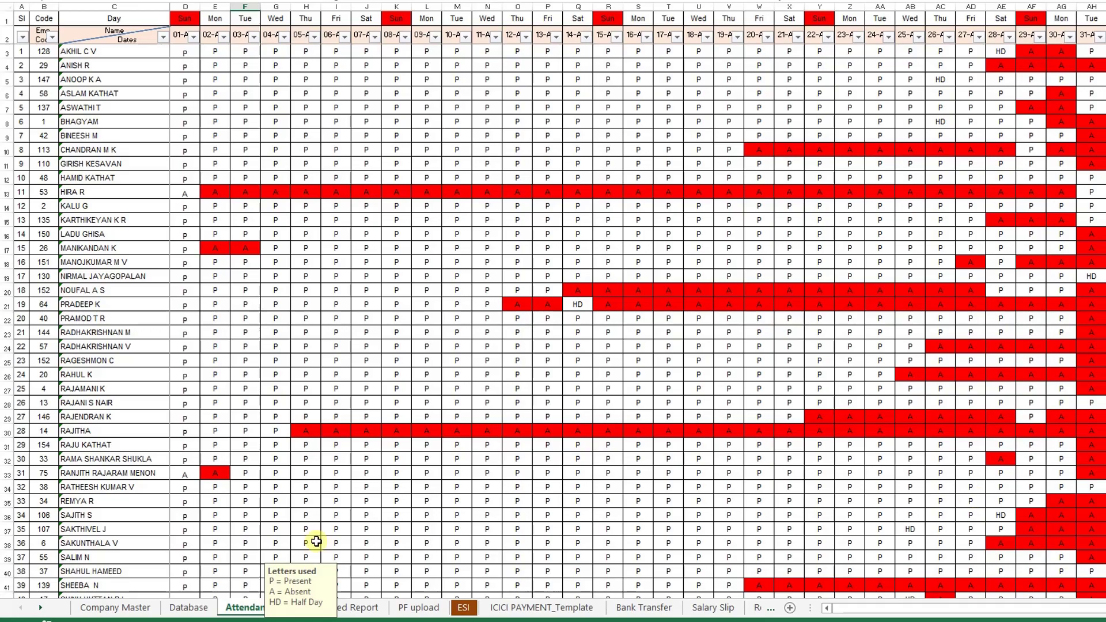
pyautogui.click(190, 608)
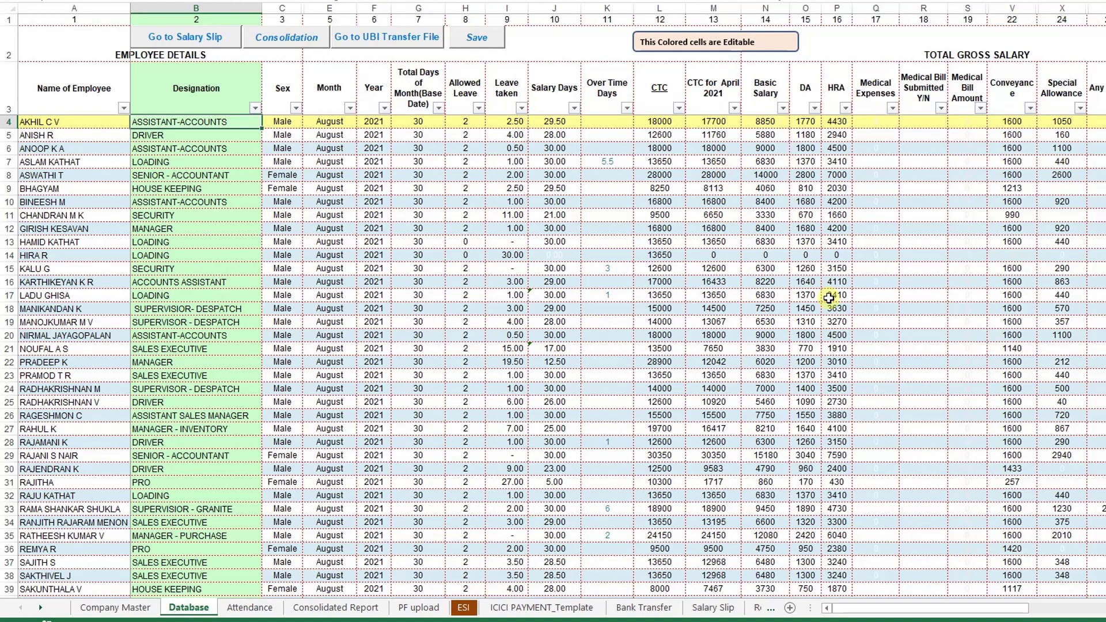
pyautogui.moveTo(978, 615); pyautogui.dragTo(1101, 614)
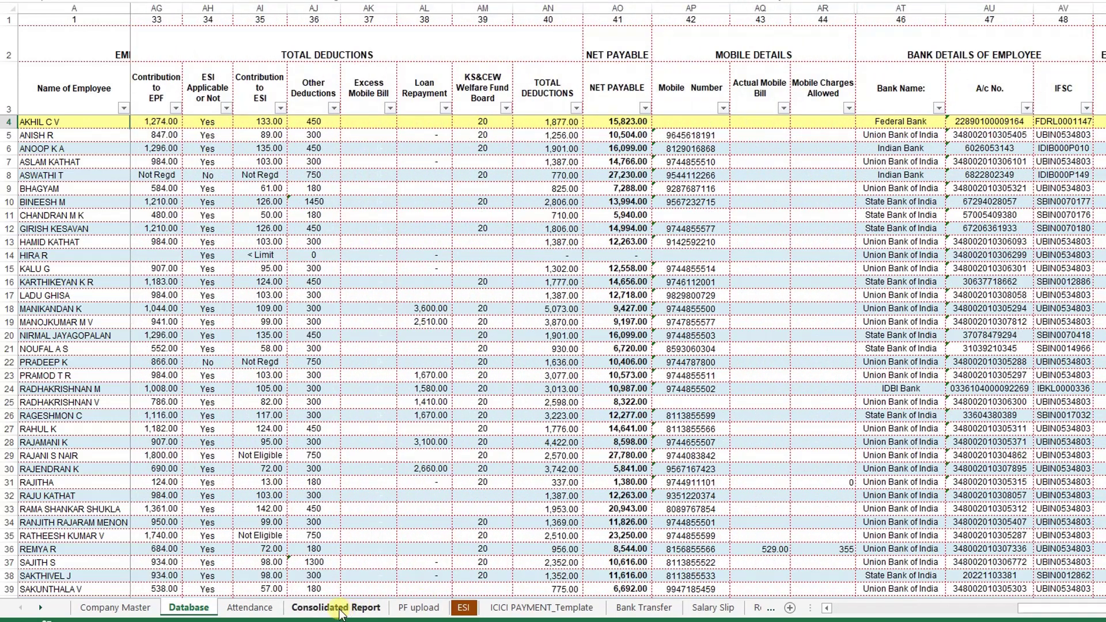
# Step: Examine the consolidated salary statement for August 2021, including the Net Payable value in the Grand Total row
pyautogui.click(336, 607)
pyautogui.scroll(1, 518, 387)
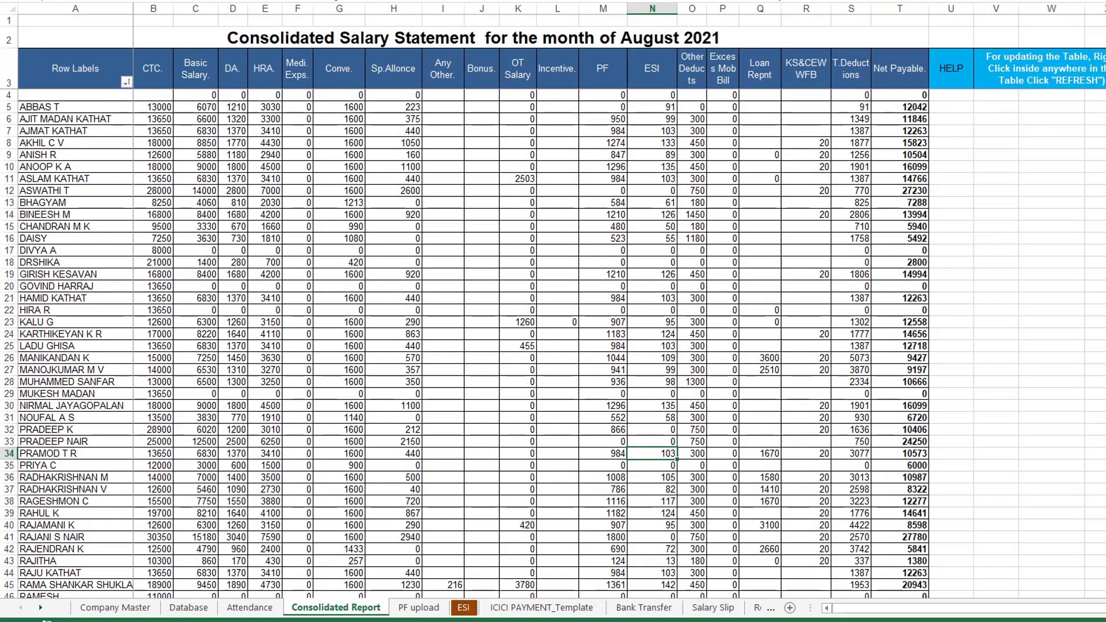
pyautogui.scroll(-11, 553, 342)
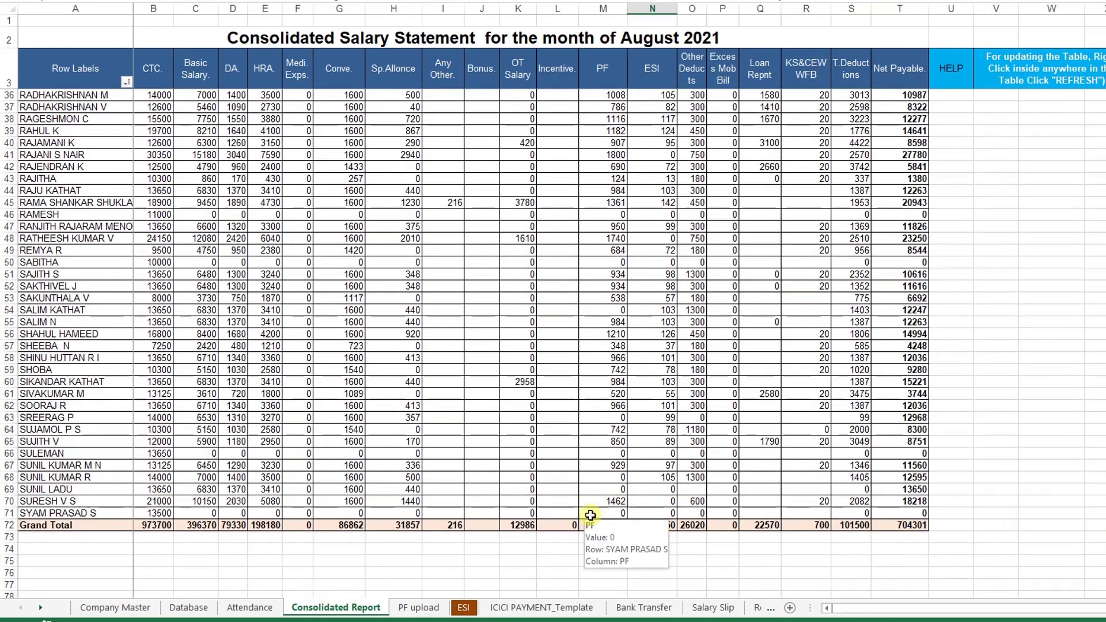
pyautogui.click(900, 525)
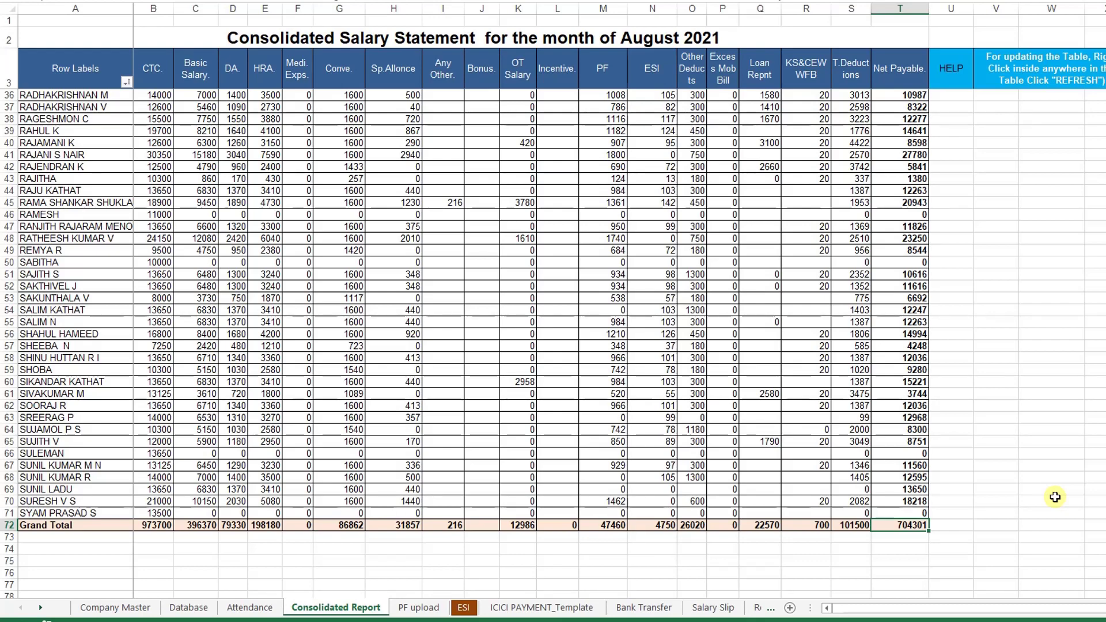
pyautogui.scroll(1, 353, 366)
pyautogui.scroll(3, 356, 365)
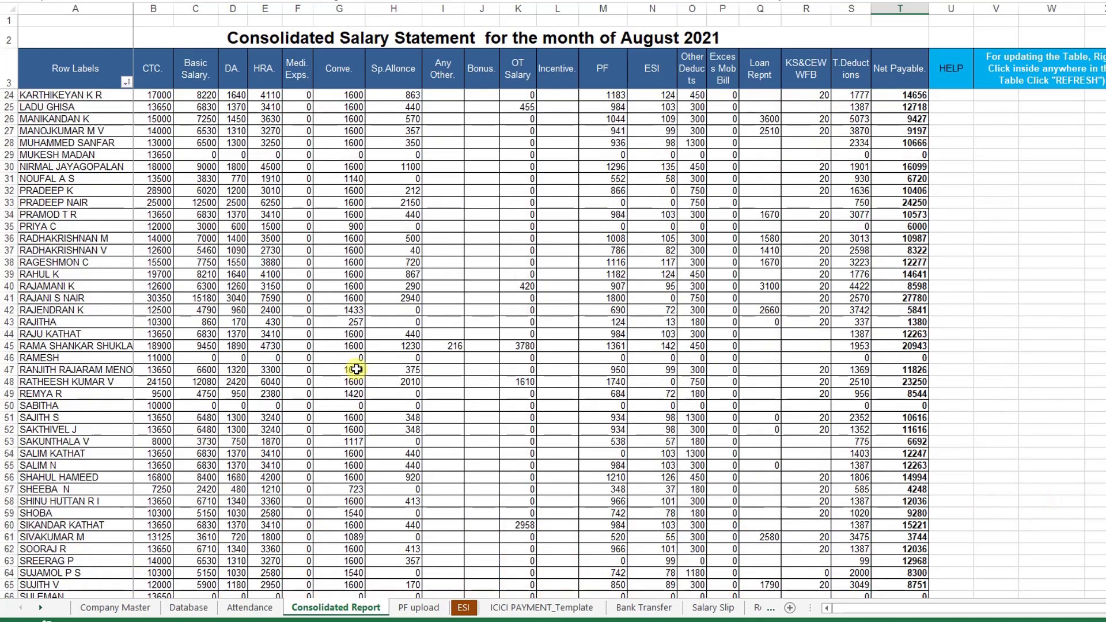
pyautogui.moveTo(524, 377)
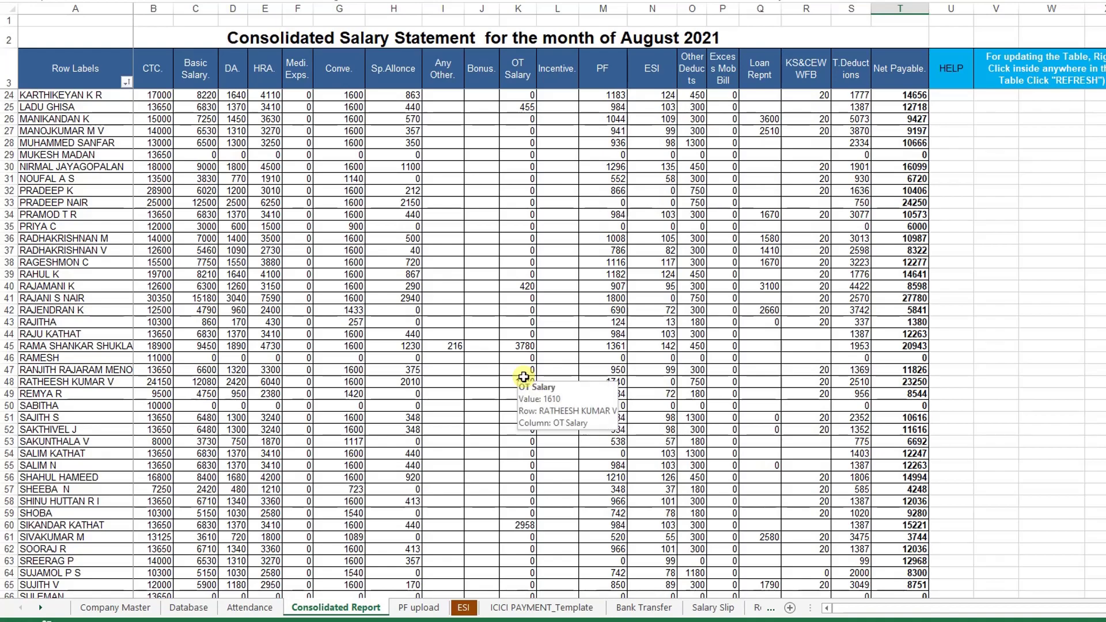
pyautogui.scroll(6, 1066, 405)
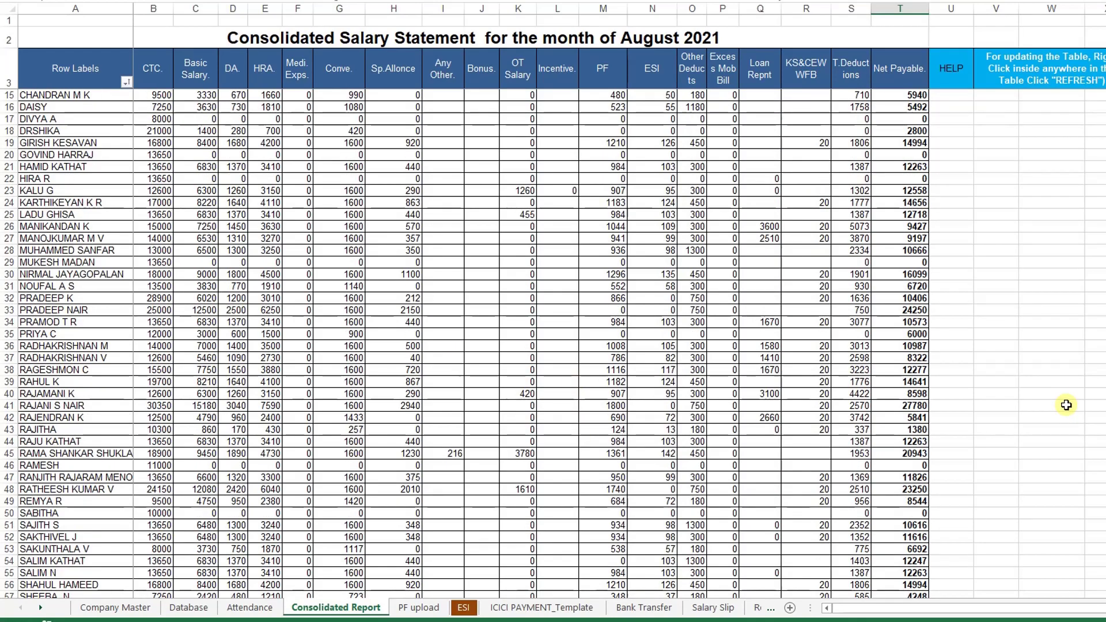
pyautogui.scroll(1, 1066, 405)
pyautogui.scroll(-2, 1066, 405)
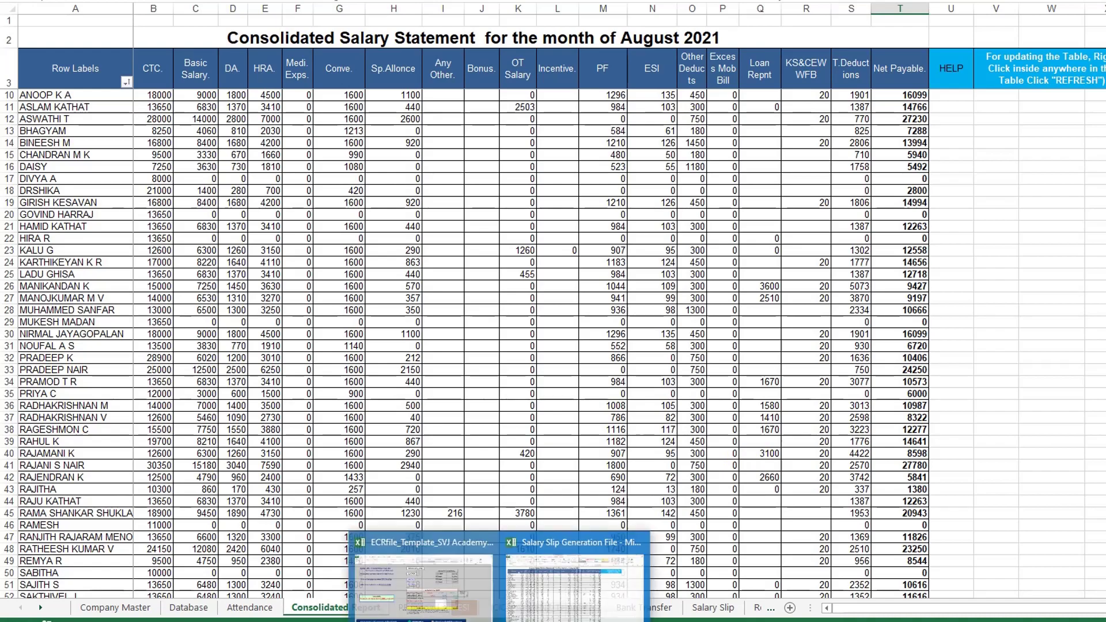
# Step: Review the members' wages, EPF and EPS contributions and NCP days in the PF upload sheet
pyautogui.click(487, 418)
pyautogui.click(410, 614)
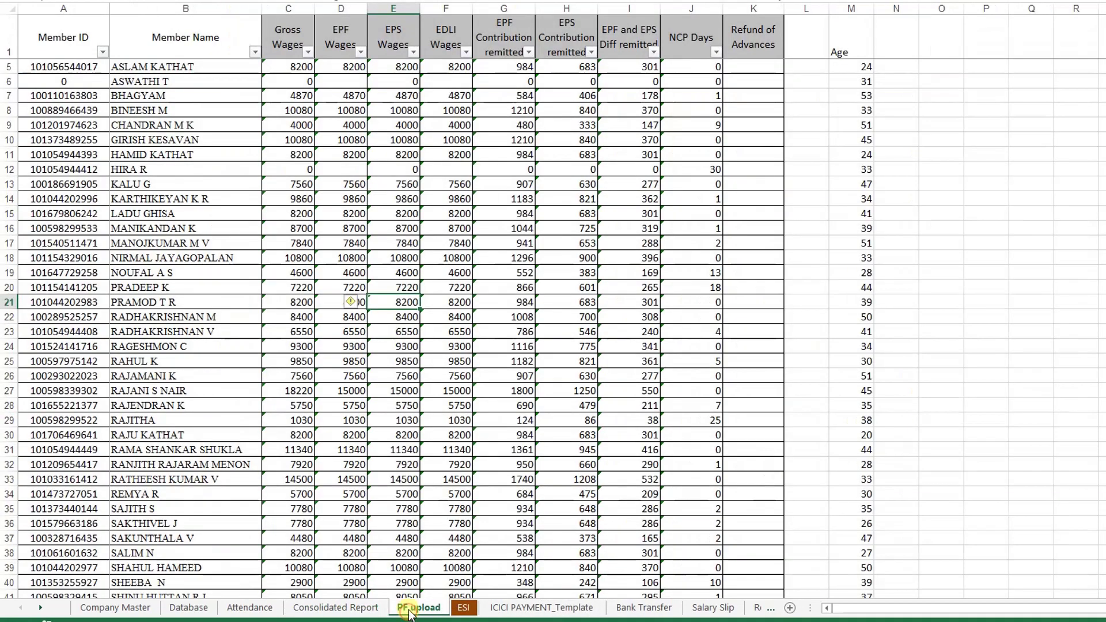
pyautogui.scroll(1, 462, 391)
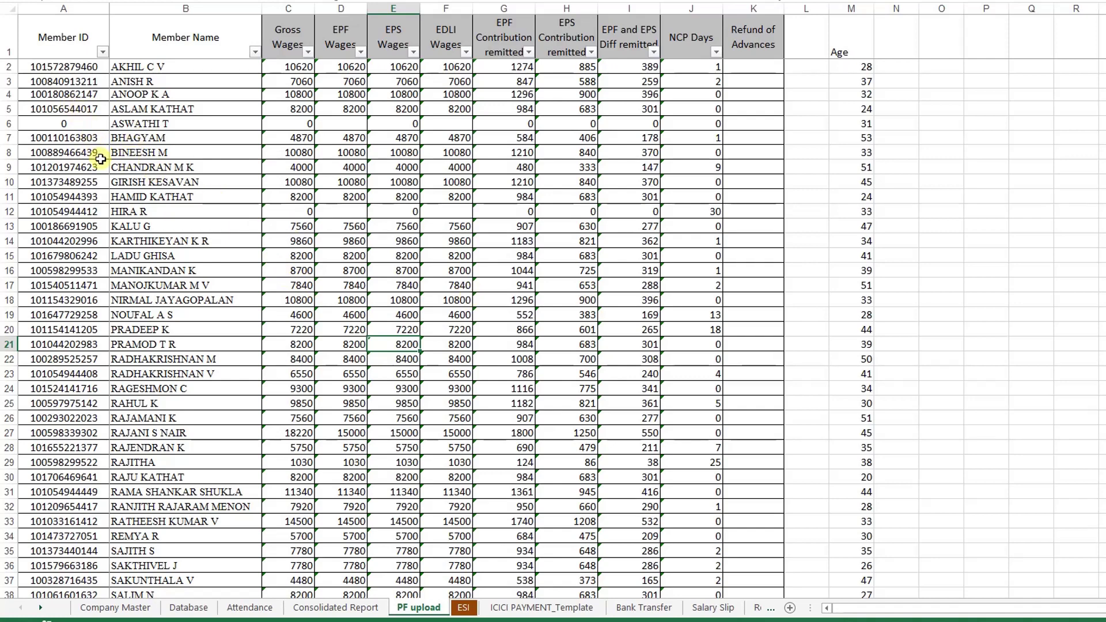
pyautogui.scroll(-1, 102, 177)
pyautogui.scroll(-5, 102, 176)
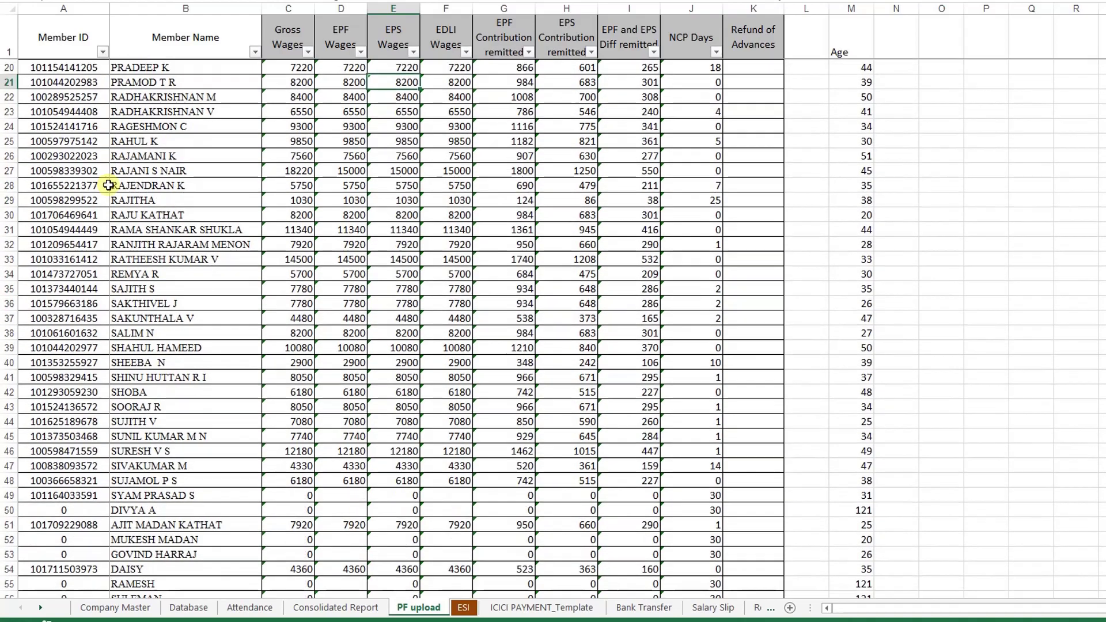
pyautogui.scroll(3, 109, 185)
pyautogui.scroll(3, 108, 185)
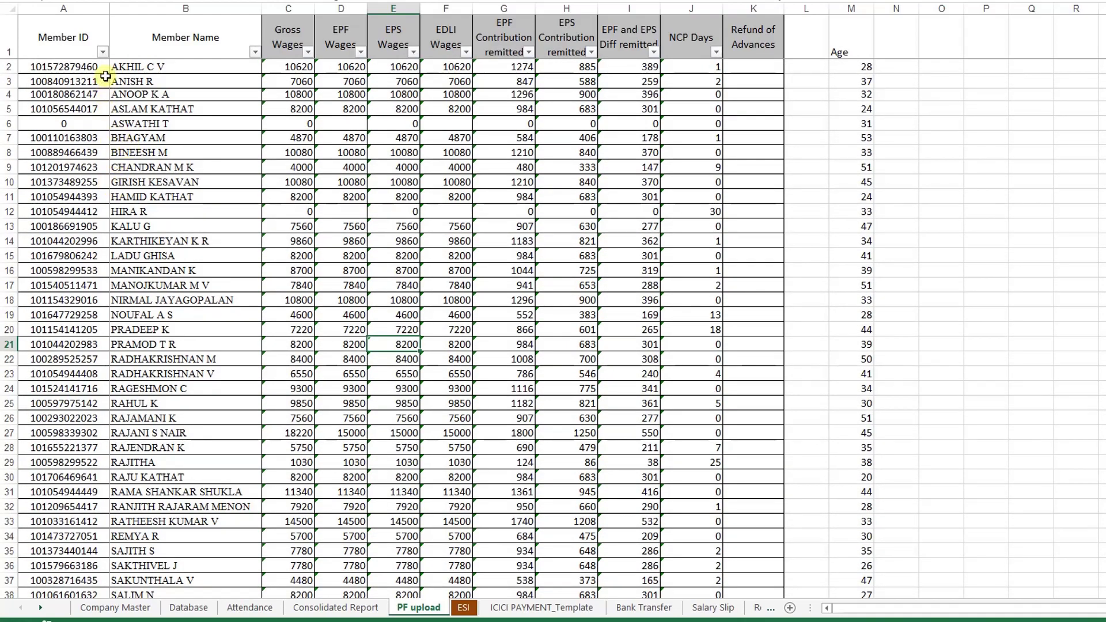
# Step: Filter the Member ID column of the PF upload sheet to exclude 0 and select the first member's ID cell
pyautogui.click(102, 52)
pyautogui.click(46, 198)
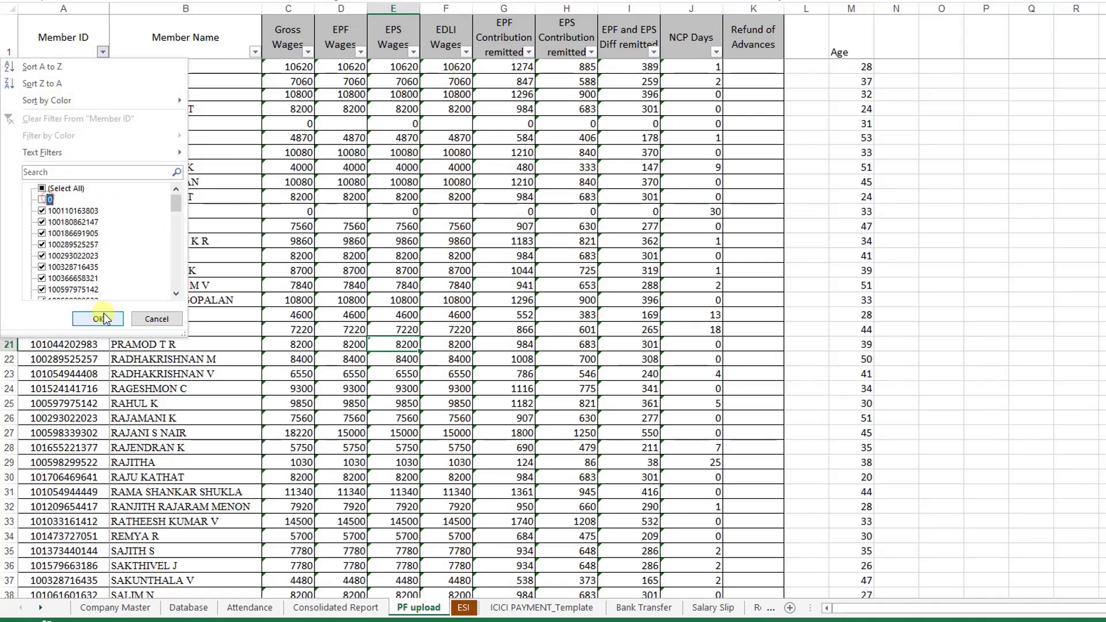
pyautogui.click(92, 316)
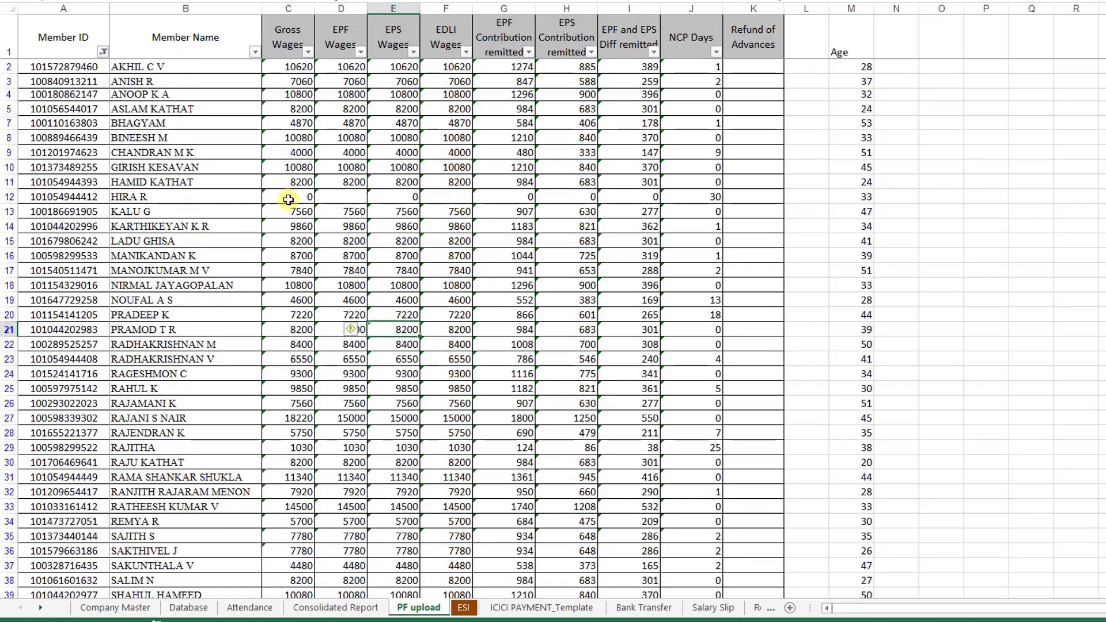
pyautogui.click(708, 199)
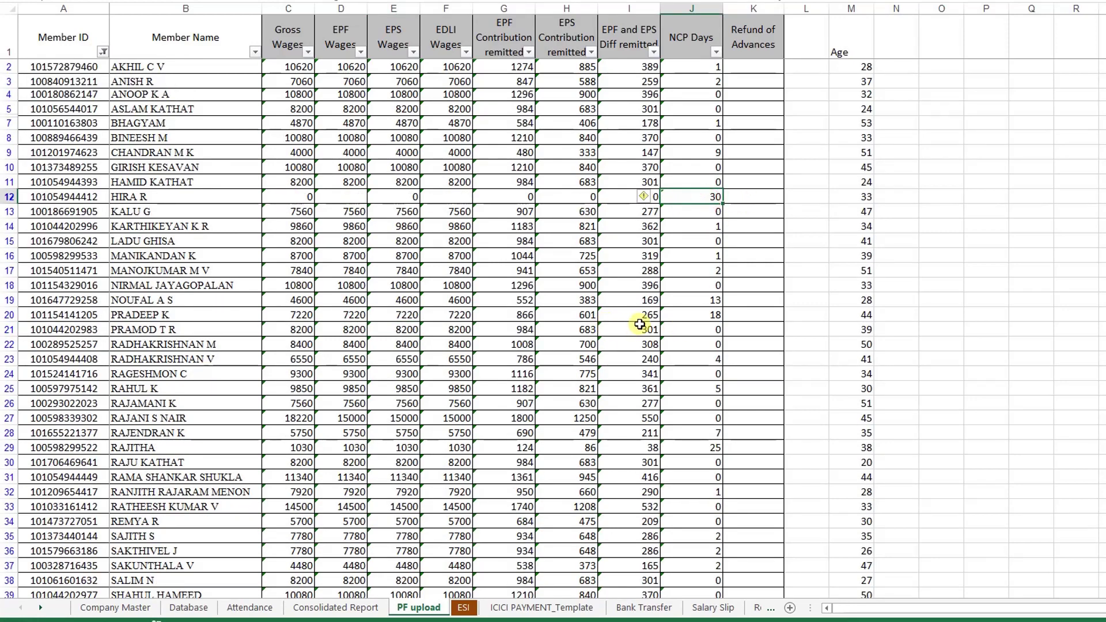
pyautogui.hotkey('ctrl', 'Home')
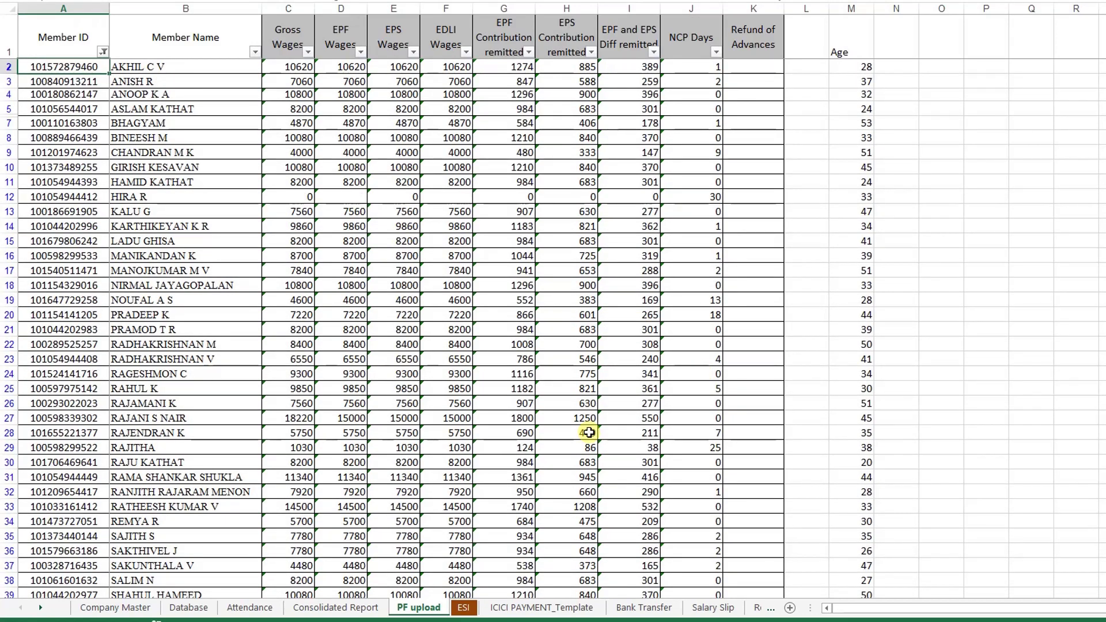
# Step: Switch to the ECRfile_Template workbook and set the wage month on the Textmain sheet to 01-09-2021
pyautogui.click(554, 621)
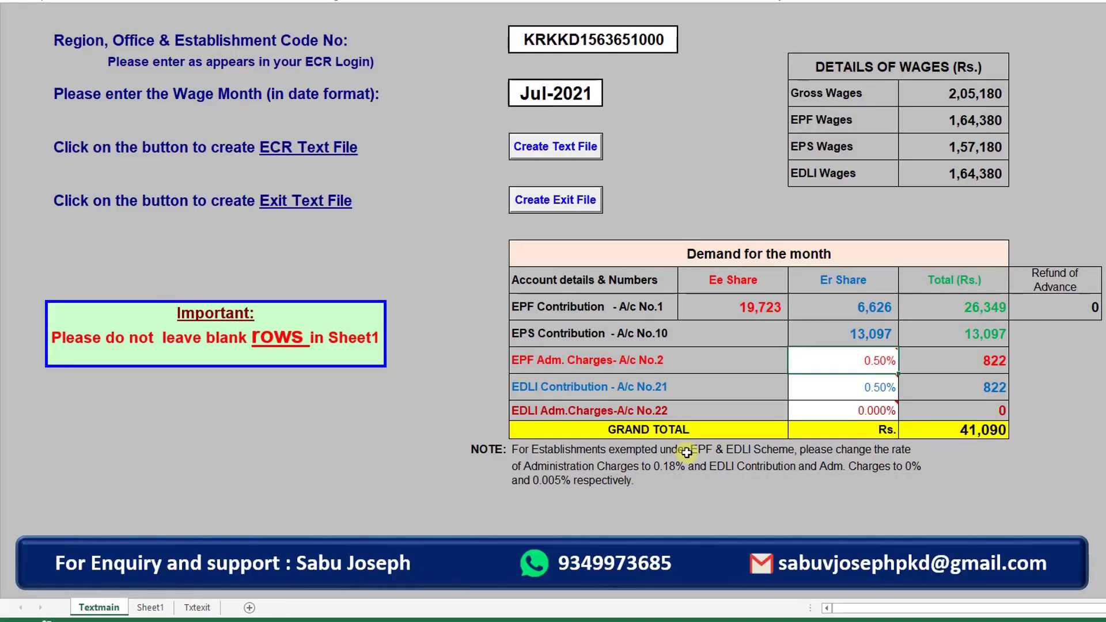
pyautogui.click(595, 40)
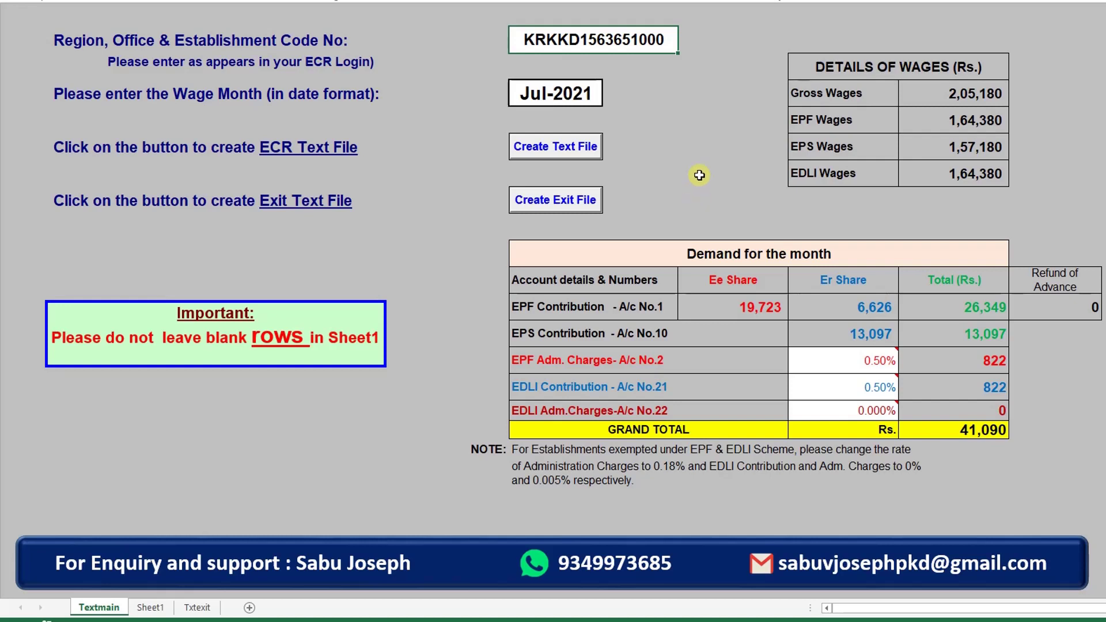
pyautogui.doubleClick(565, 94)
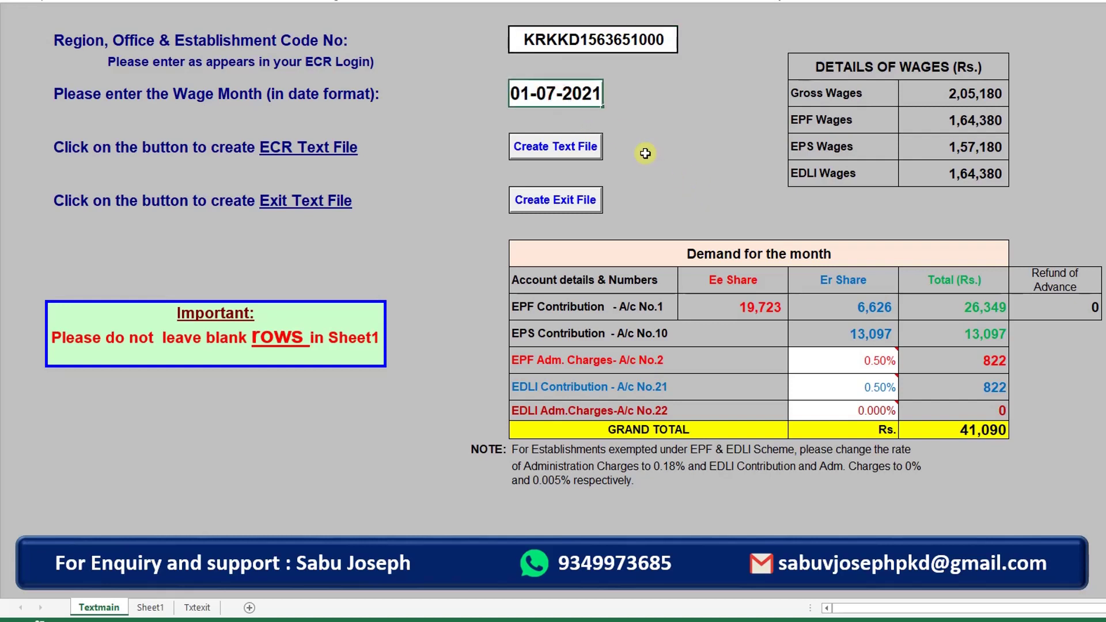
pyautogui.click(545, 93)
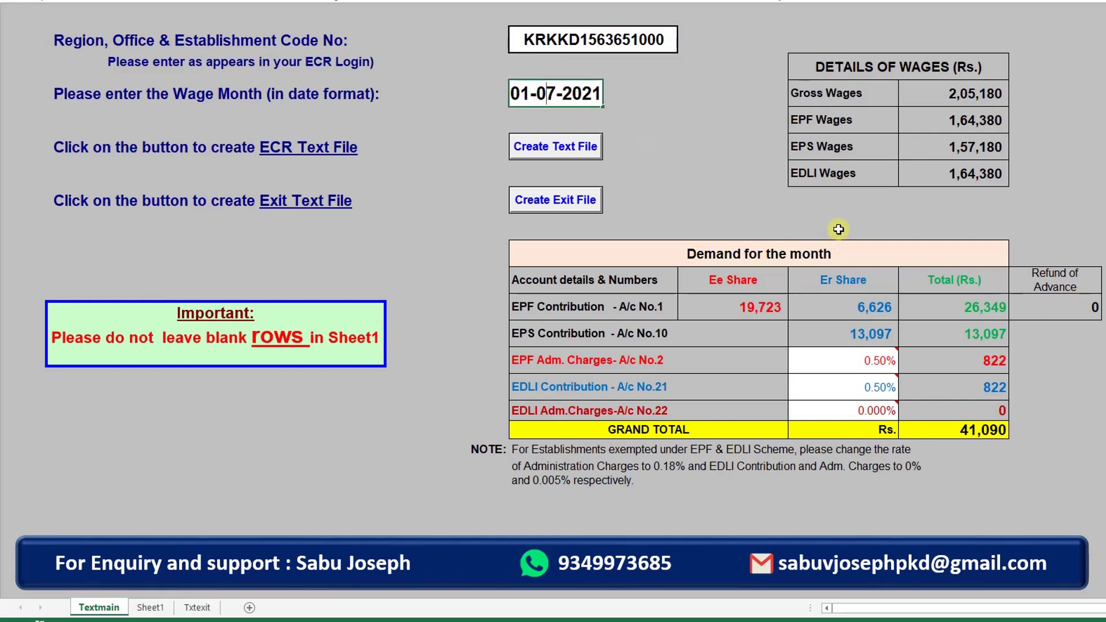
pyautogui.press('Delete')
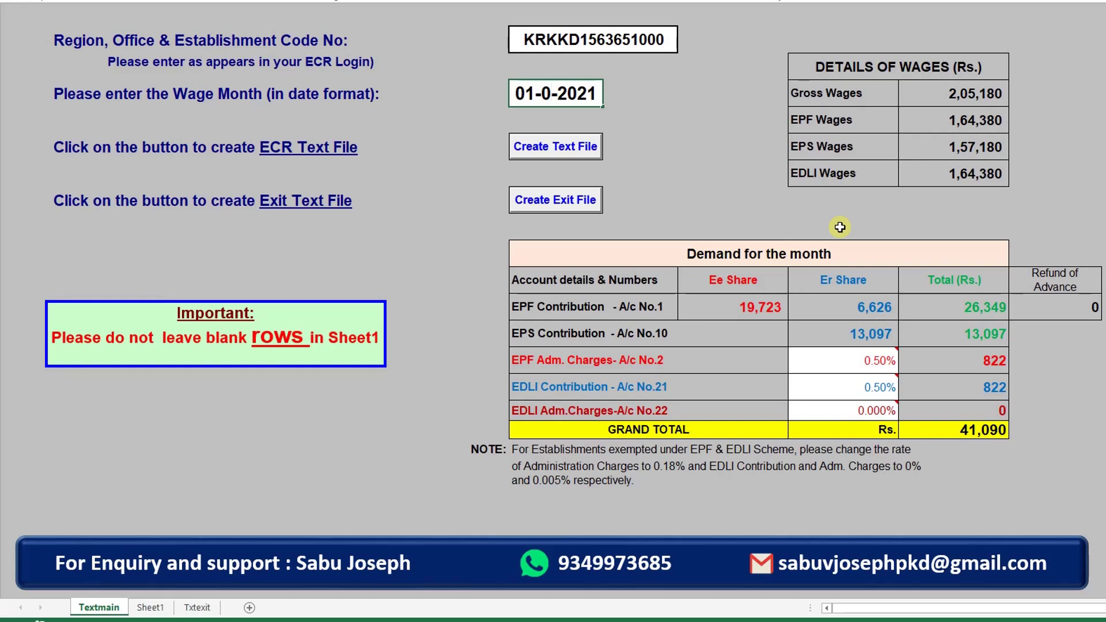
pyautogui.write('9')
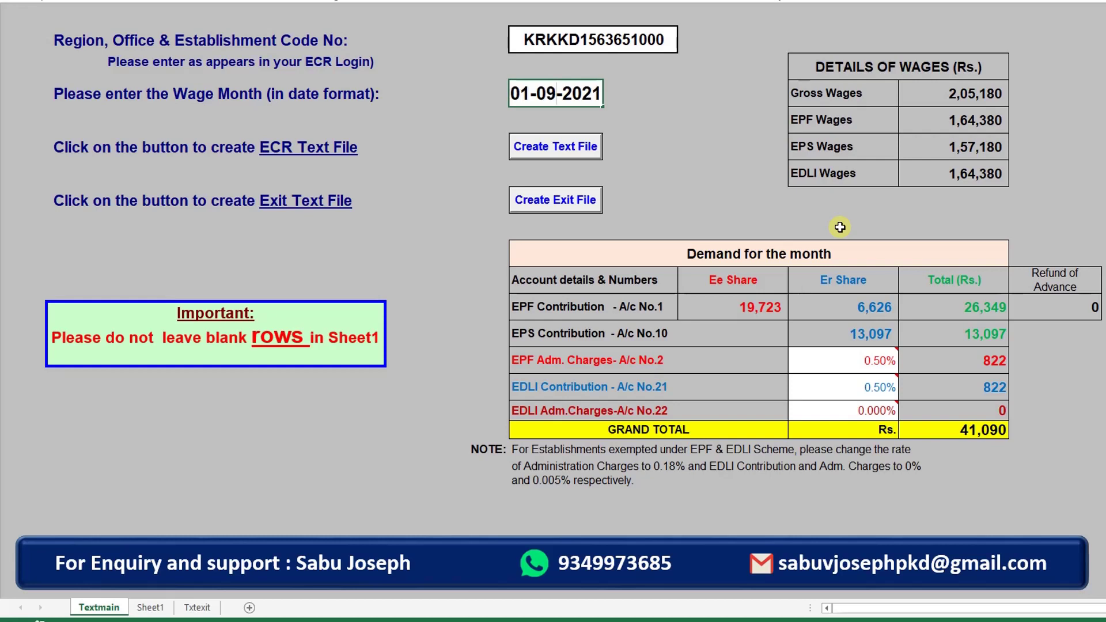
pyautogui.press('Return')
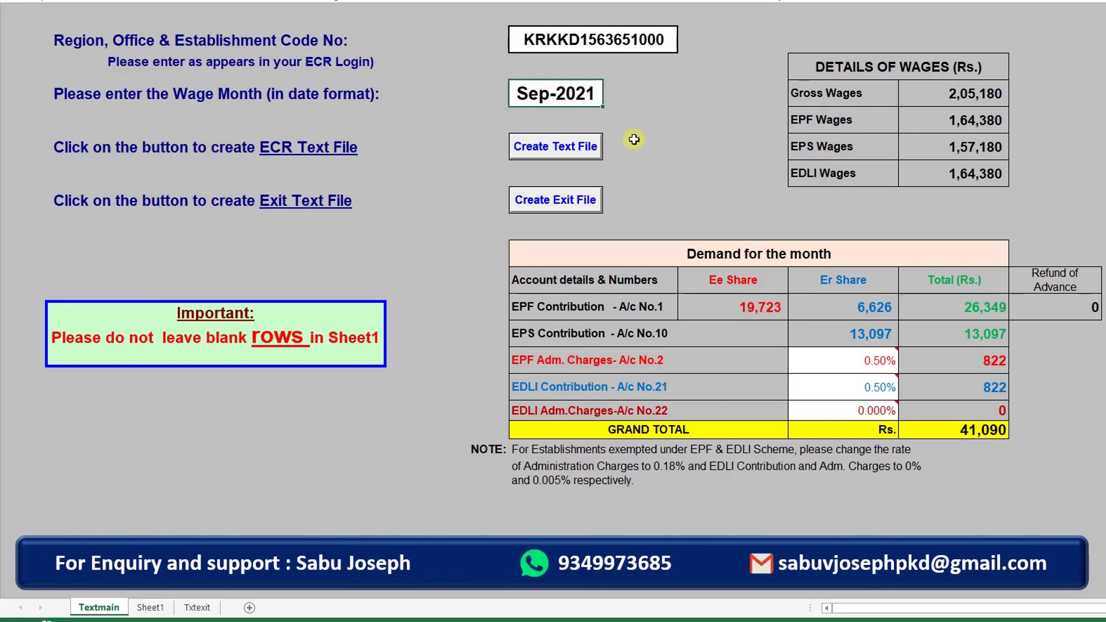
pyautogui.doubleClick(554, 101)
pyautogui.press('Escape')
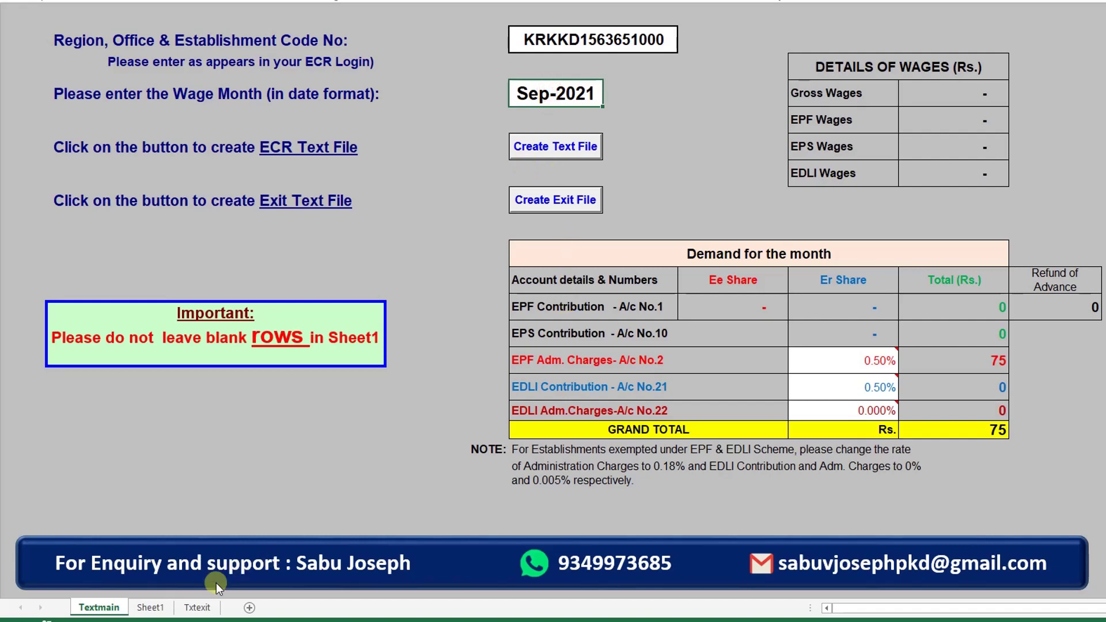
# Step: Open Sheet1 of the ECR template and copy all filtered PF upload rows, Member ID through Refund of Advances, from the Salary Slip Generation workbook
pyautogui.click(150, 607)
pyautogui.moveTo(499, 620)
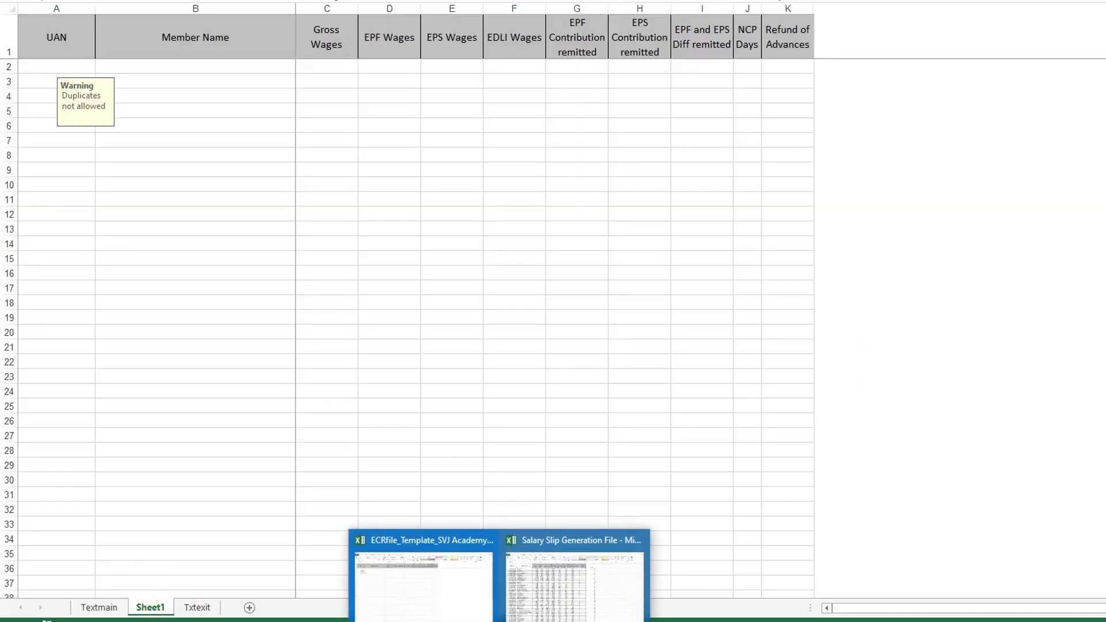
pyautogui.click(574, 576)
pyautogui.scroll(-7, 787, 503)
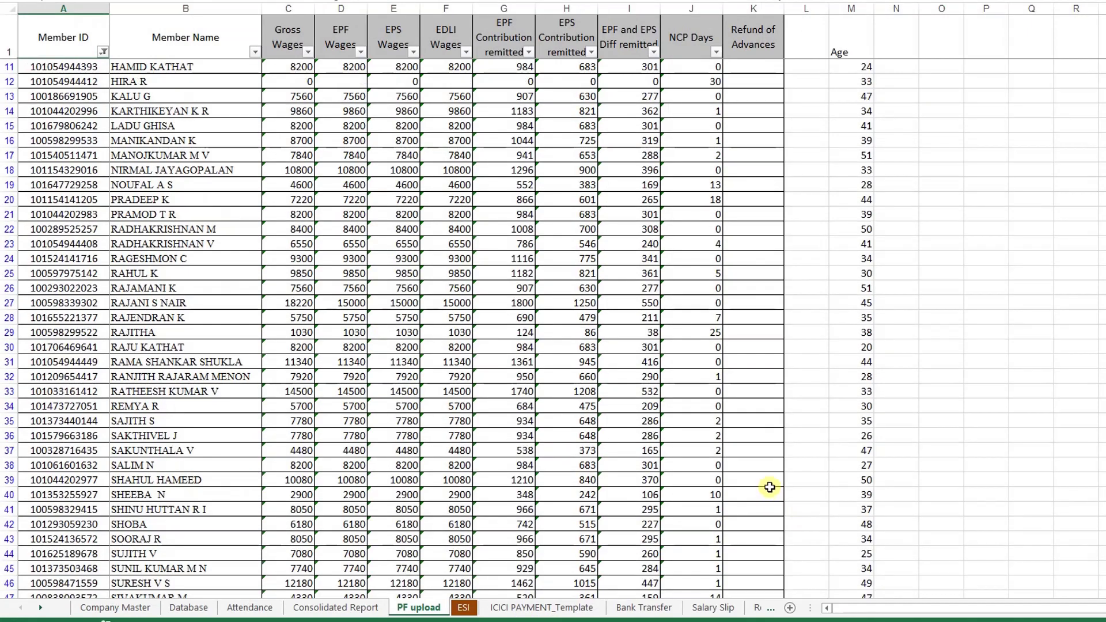
pyautogui.keyDown('shift'); pyautogui.click(744, 526); pyautogui.keyUp('shift')
pyautogui.hotkey('ctrl', 'c')
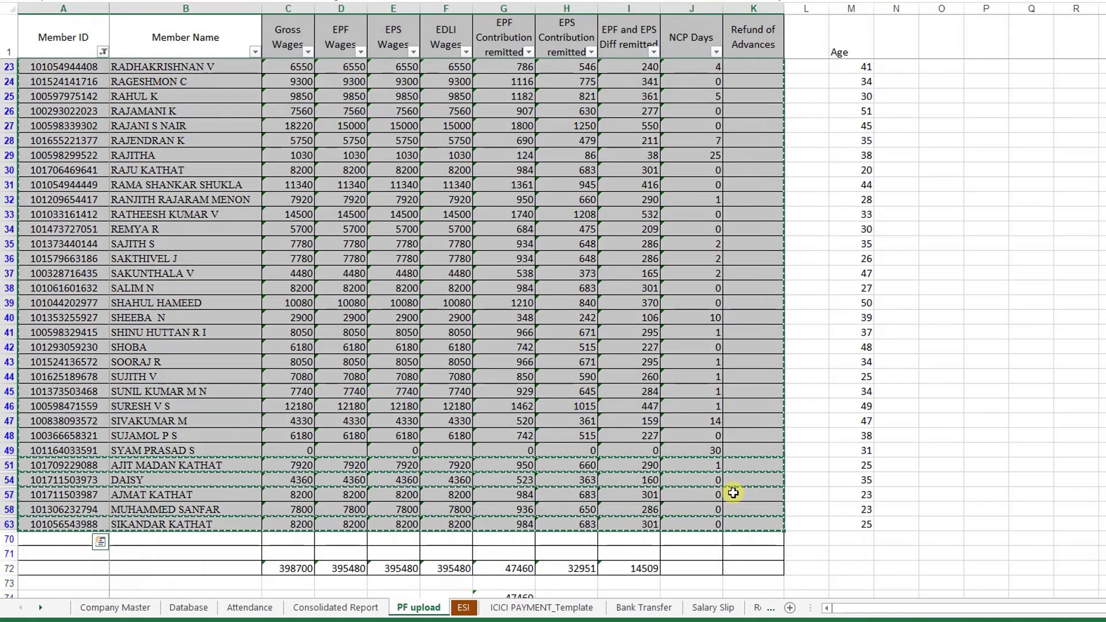
# Step: Paste the copied member rows into the ECR template's Sheet1 starting at cell A2 and check down to the last row
pyautogui.hotkey('alt', 'Tab')
pyautogui.click(44, 66)
pyautogui.hotkey('ctrl', 'v')
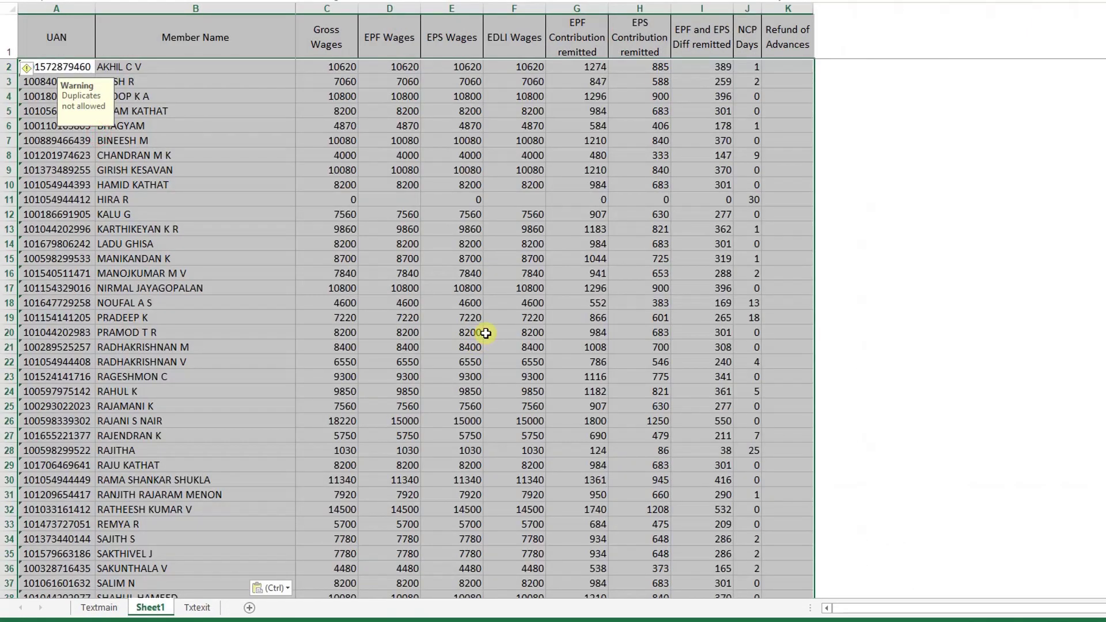
pyautogui.scroll(-8, 486, 335)
pyautogui.click(493, 336)
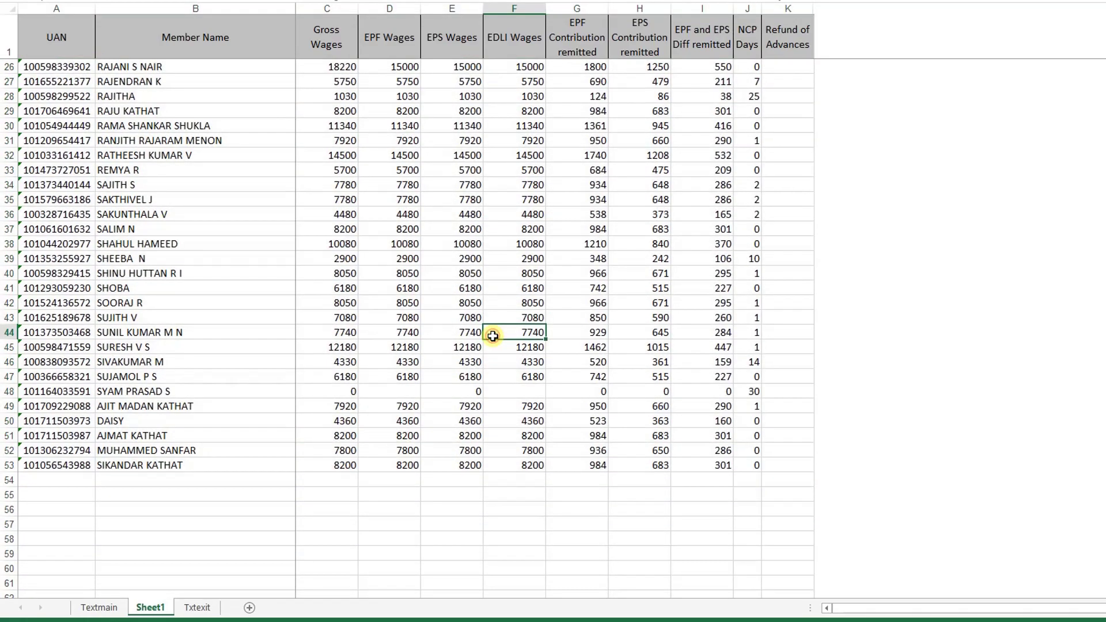
pyautogui.scroll(8, 494, 337)
# Step: Check the grand total on the Textmain sheet, create the ECR text file and save it to the Desktop under its suggested name
pyautogui.click(99, 609)
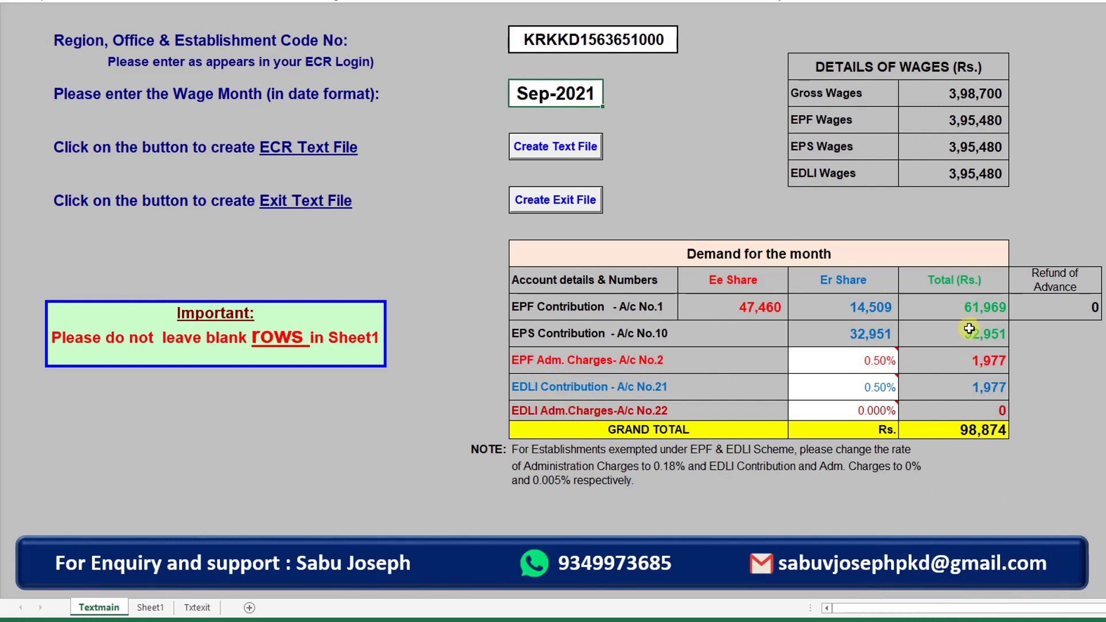
pyautogui.click(978, 434)
pyautogui.click(545, 157)
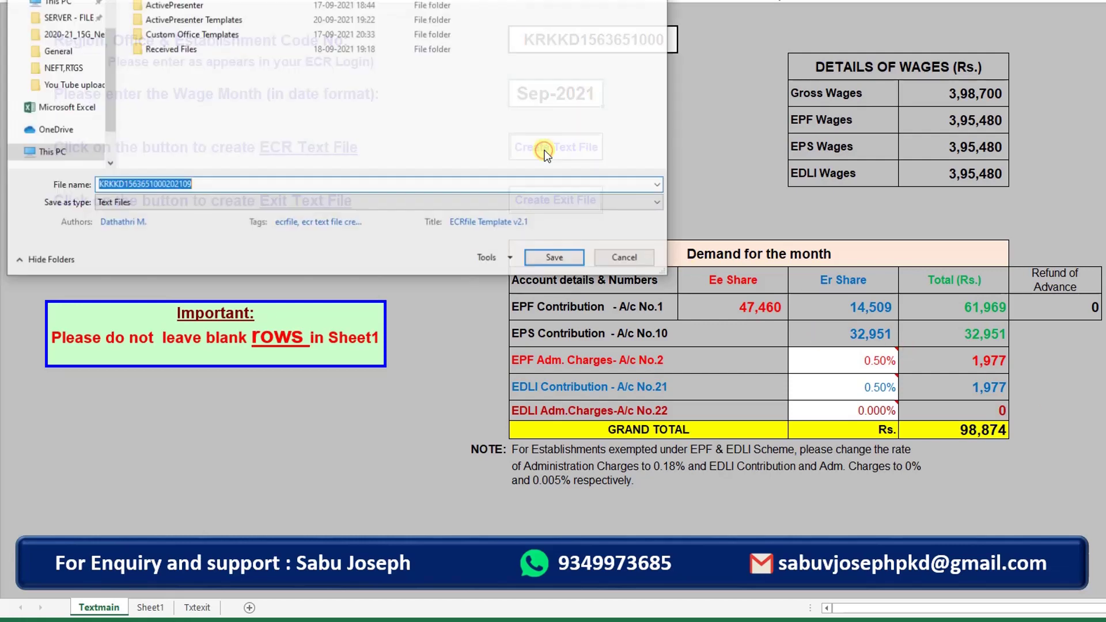
pyautogui.click(74, 15)
pyautogui.click(539, 258)
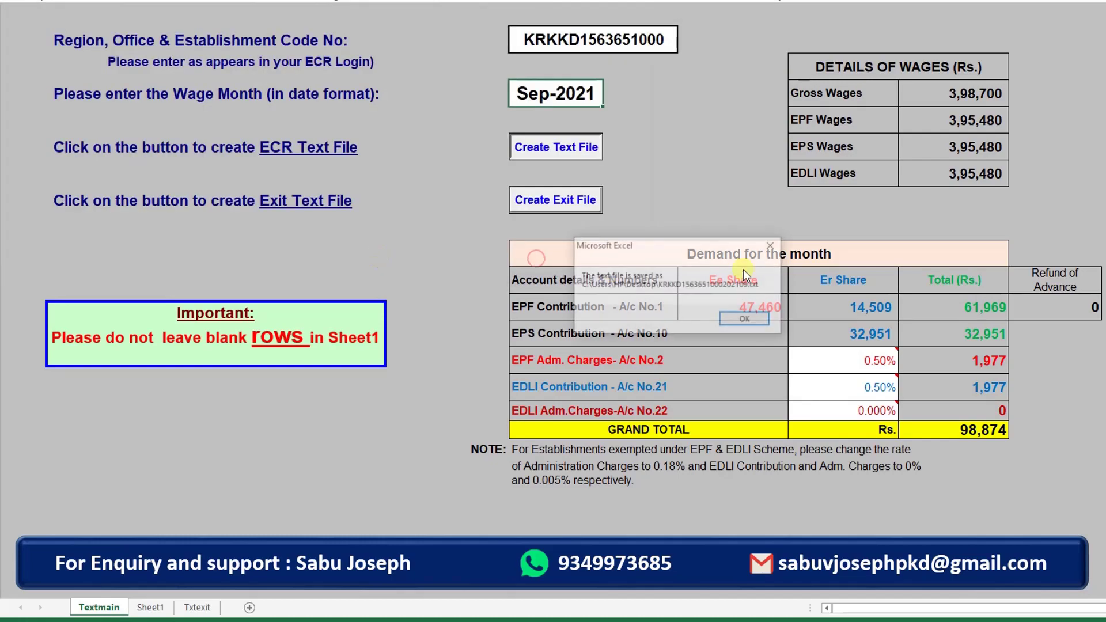
pyautogui.click(725, 320)
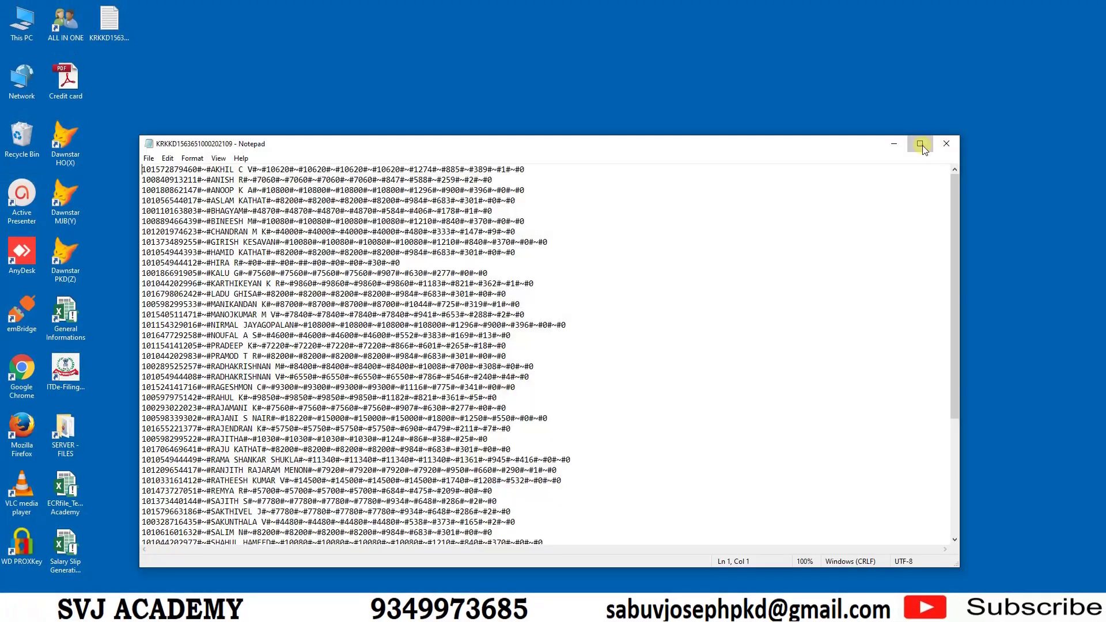
# Step: View the generated ECR text file in a maximized Notepad window
pyautogui.click(923, 145)
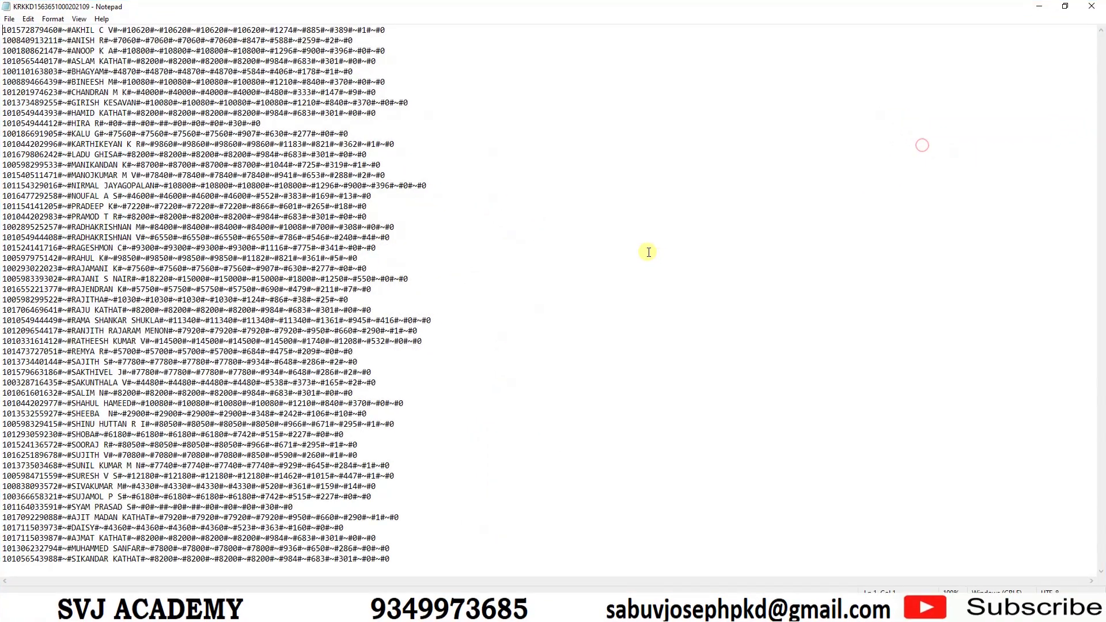